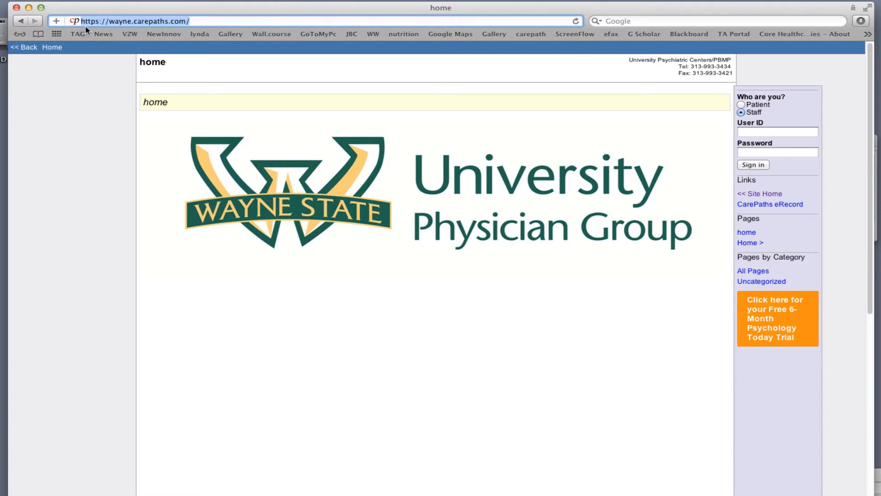
Sign in to CarePaths eRecord as Staff with the account's user ID and password
{"action": "left_click", "coordinate": [110, 106]}
{"action": "left_click", "coordinate": [758, 133]}
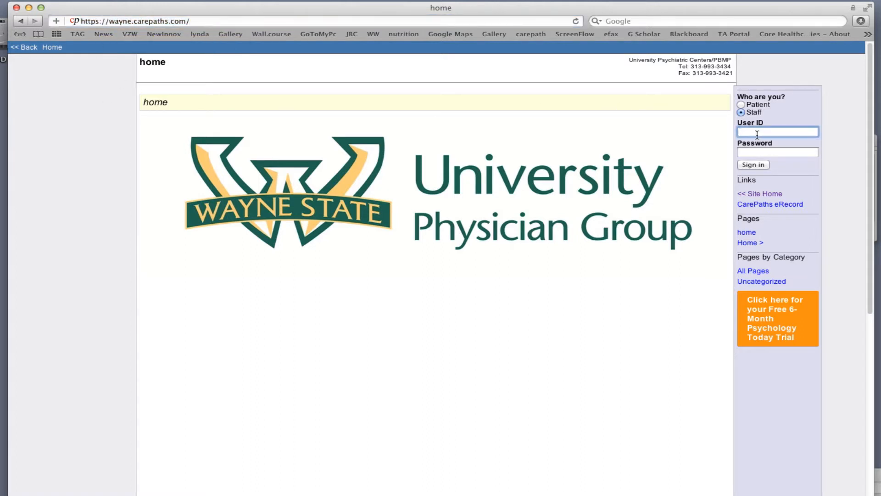
{"action": "key", "text": "Tab"}
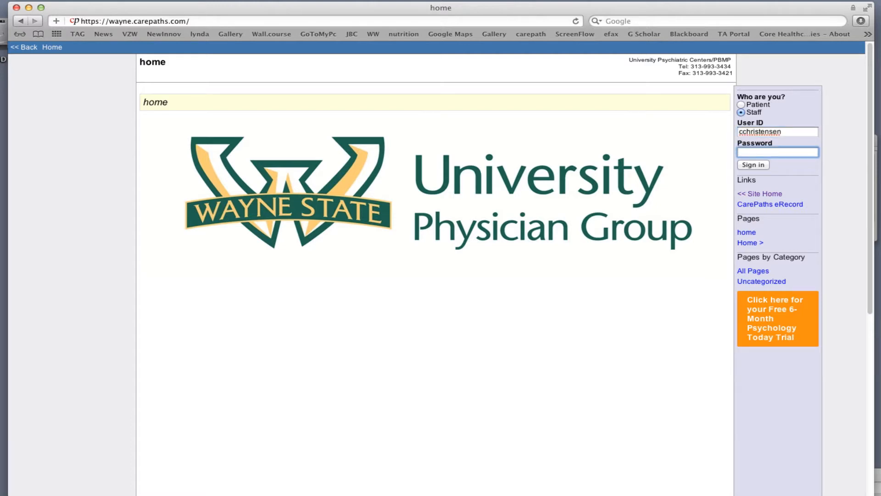
{"action": "type", "text": "•••••••••••"}
{"action": "left_click", "coordinate": [753, 165]}
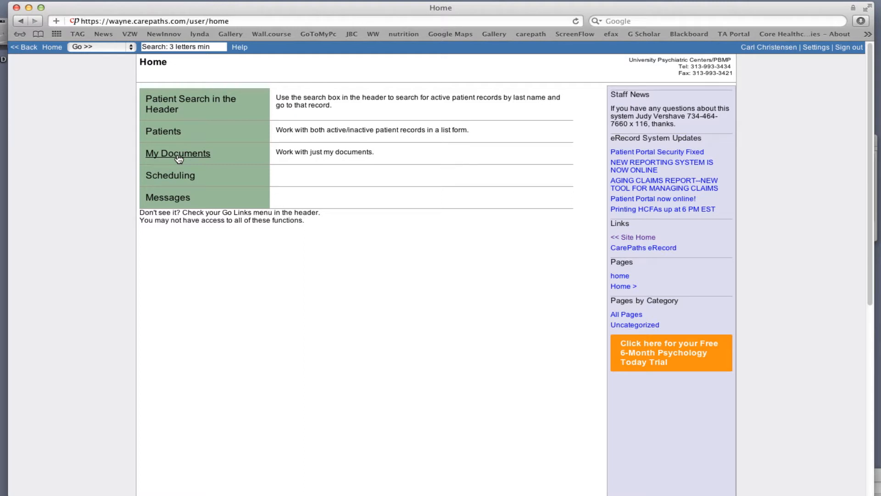
Search for 'Patient' and open the practice patient's record from the suggestions
{"action": "left_click", "coordinate": [160, 48]}
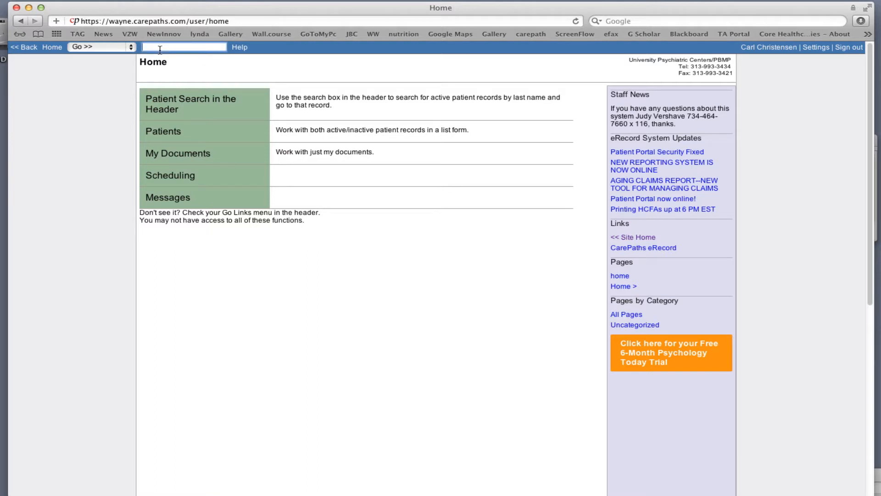
{"action": "type", "text": "Patient"}
{"action": "left_click", "coordinate": [167, 59]}
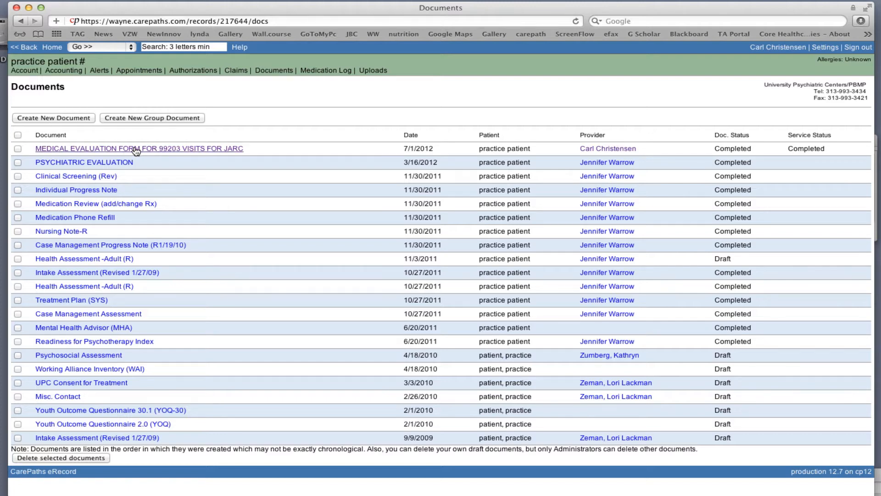
Start a new document from the MEDICAL EVALUATION FORM FOR 99203 VISITS FOR JARC template
{"action": "left_click", "coordinate": [65, 119]}
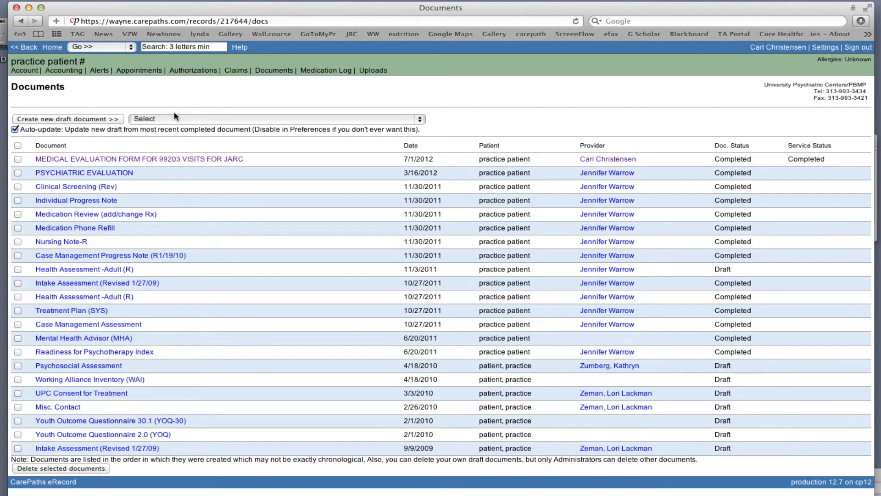
{"action": "left_click", "coordinate": [176, 119]}
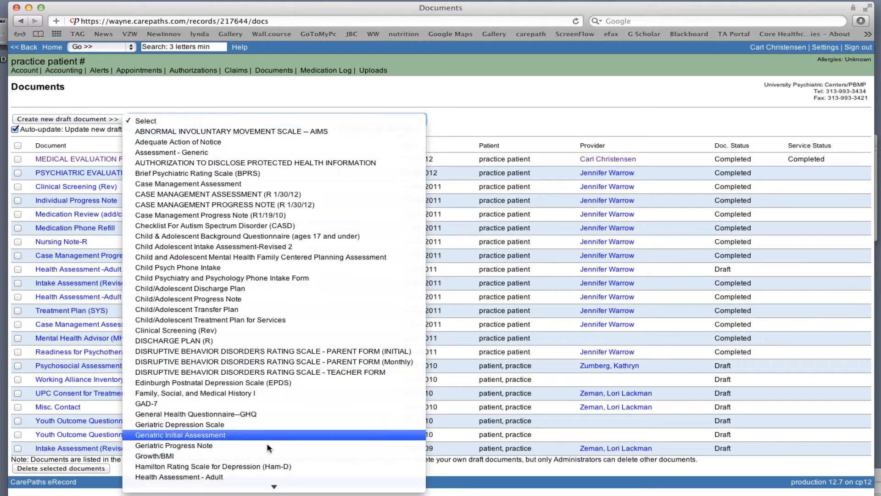
{"action": "mouse_move", "coordinate": [274, 486]}
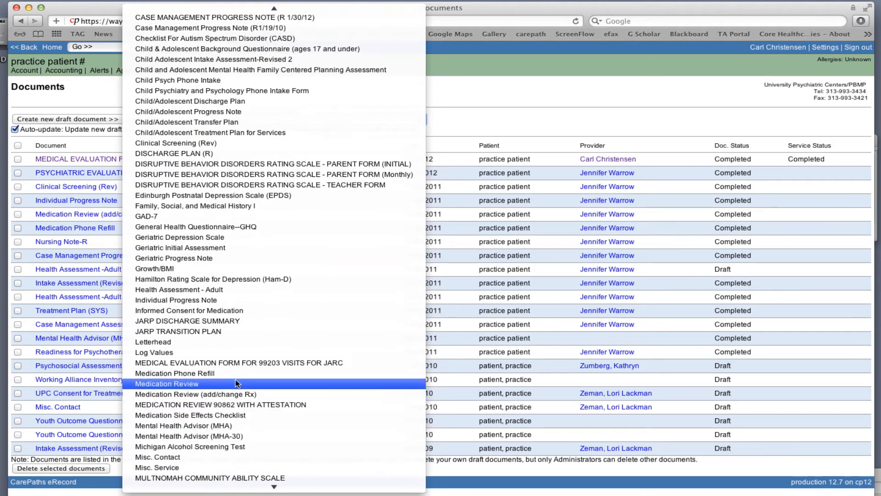
{"action": "left_click", "coordinate": [245, 363]}
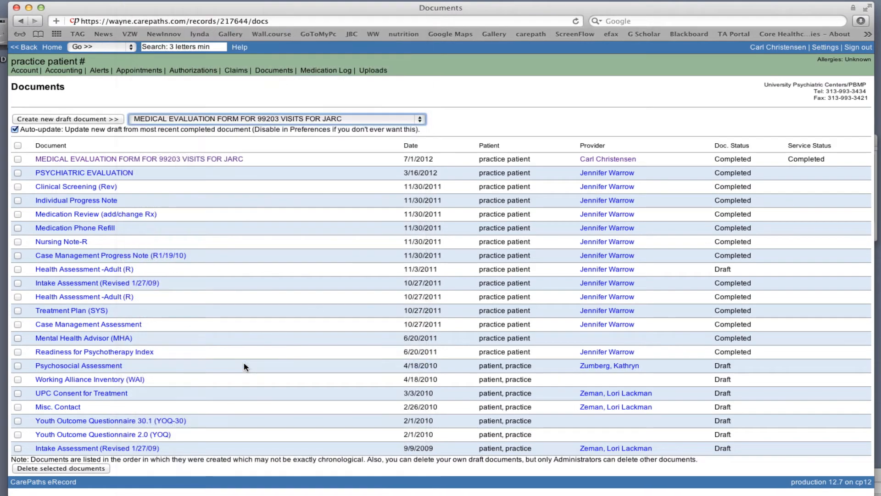
{"action": "left_click", "coordinate": [79, 120]}
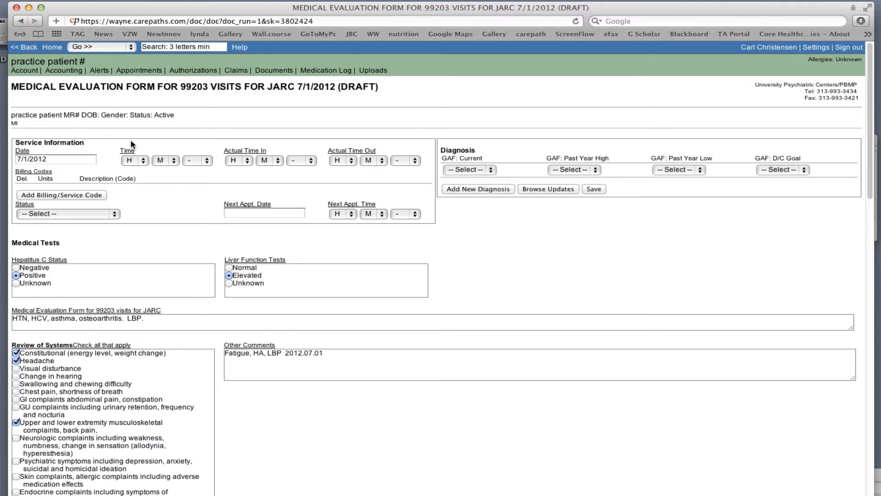
Check the draft's service date on the calendar, leaving it at 7/1/2012
{"action": "left_click", "coordinate": [81, 159]}
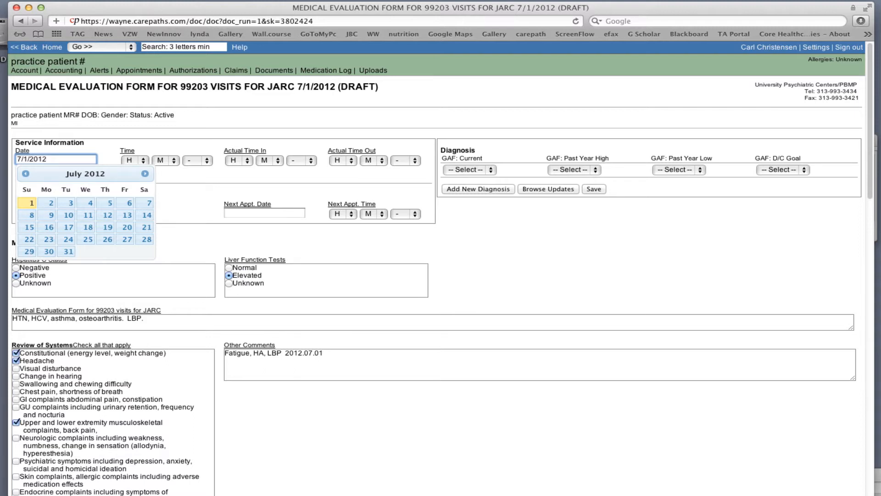
{"action": "left_click", "coordinate": [177, 192]}
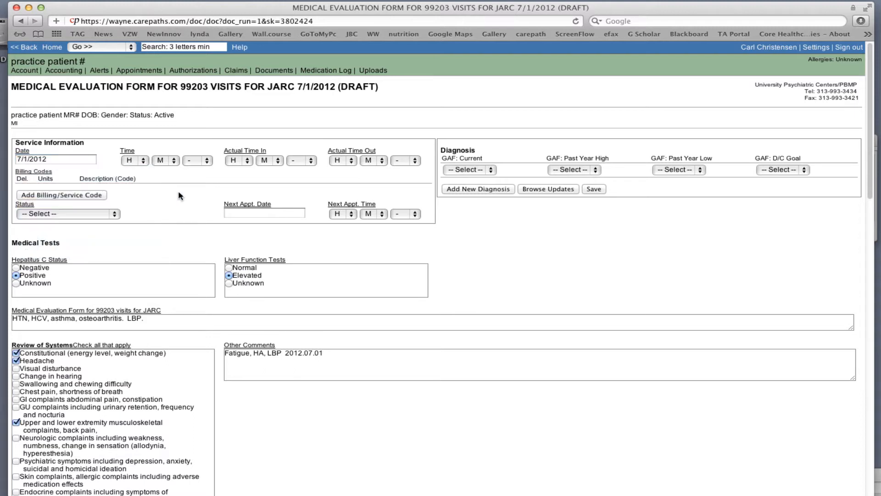
Add billing code Physician Evaluation 99203 – 30 minutes to the draft's service information
{"action": "left_click", "coordinate": [83, 197]}
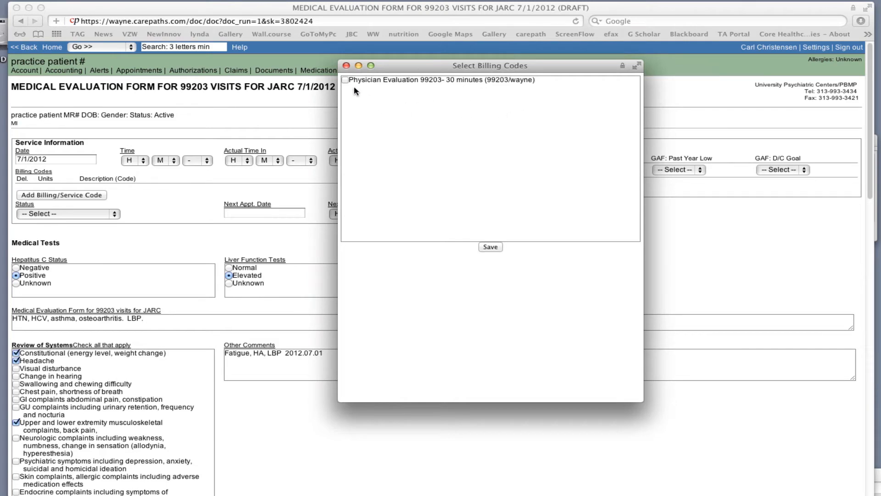
{"action": "left_click", "coordinate": [344, 79]}
{"action": "left_click", "coordinate": [490, 247]}
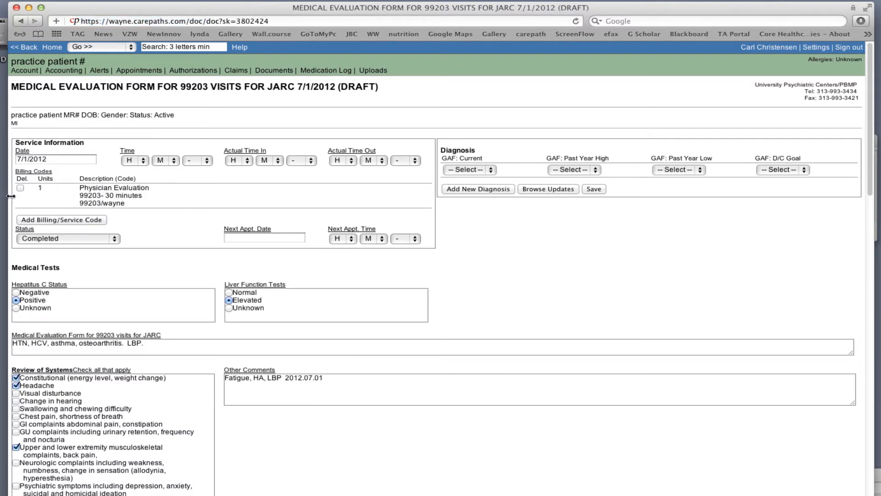
{"action": "scroll", "coordinate": [162, 221], "scroll_direction": "down", "scroll_amount": 5}
{"action": "scroll", "coordinate": [166, 219], "scroll_direction": "down", "scroll_amount": 2}
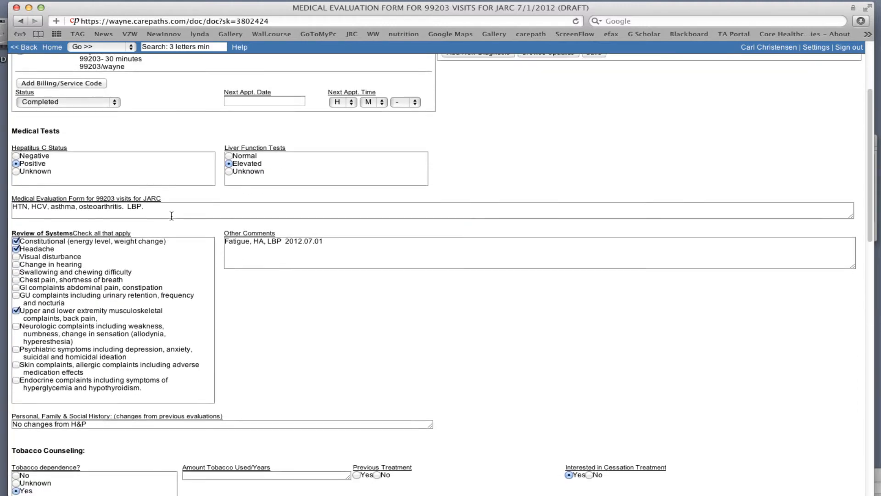
{"action": "scroll", "coordinate": [174, 217], "scroll_direction": "down", "scroll_amount": 1}
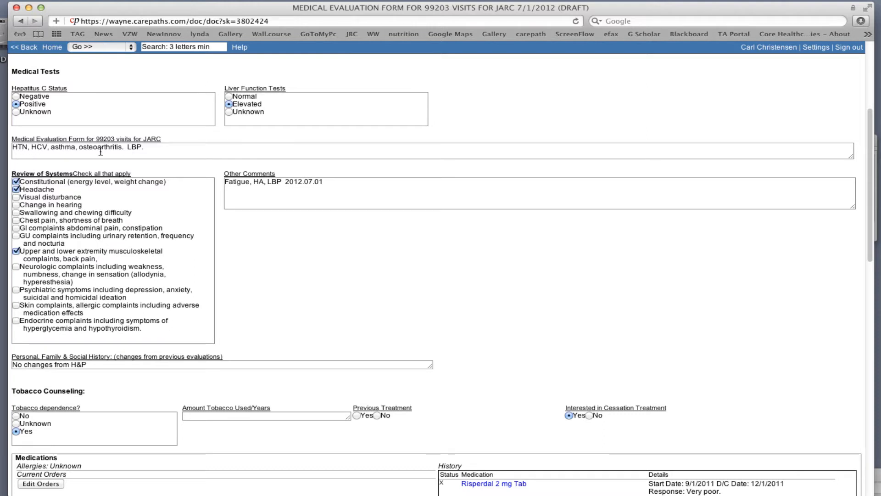
Append '2012.07.01: just had oral surgery, given scrip for vicodin.' to the Medical Evaluation text
{"action": "left_click", "coordinate": [152, 148]}
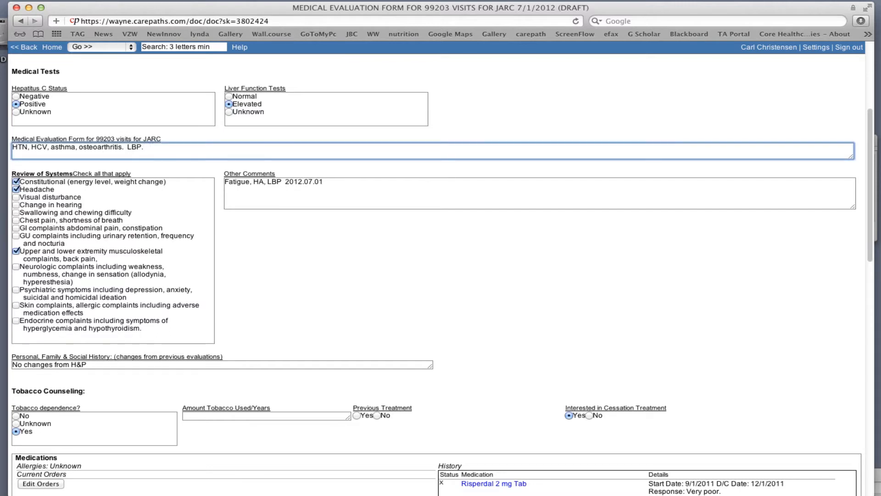
{"action": "type", "text": "2012.07.01:  just had oral s"}
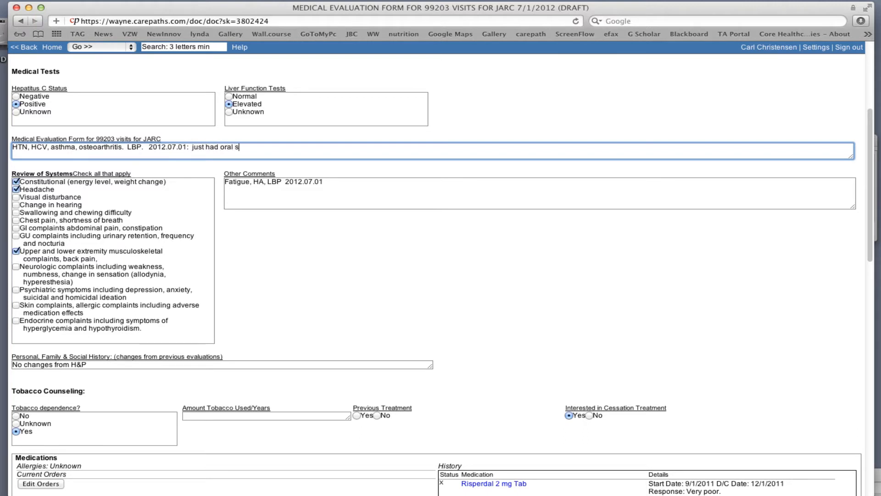
{"action": "type", "text": "urgery, given scrip for vicodin."}
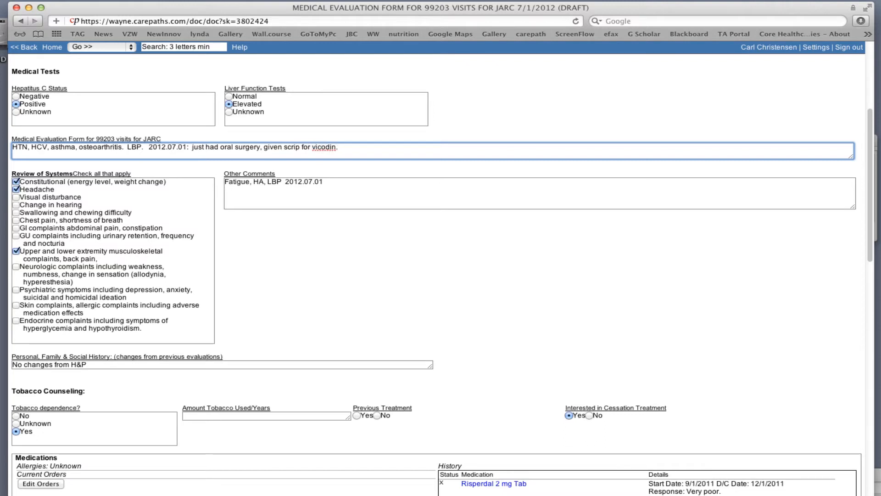
{"action": "left_click", "coordinate": [322, 243]}
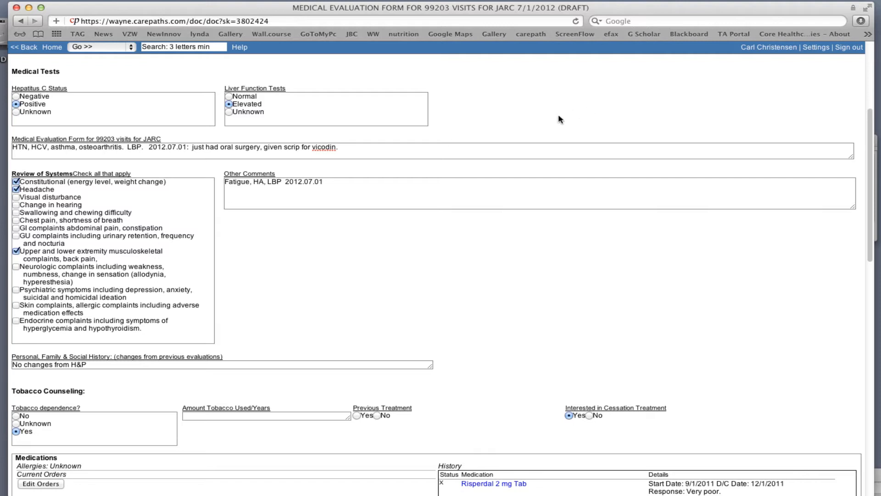
Add a new Other Comments line: '2012.07.01: oral pain and had oral surgery.'
{"action": "left_click", "coordinate": [343, 182]}
{"action": "key", "text": "Return"}
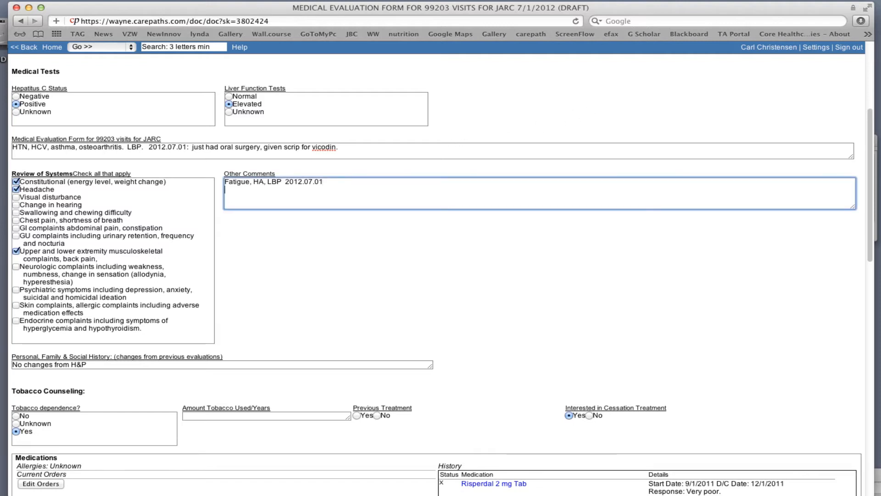
{"action": "type", "text": "2012.07.01:  "}
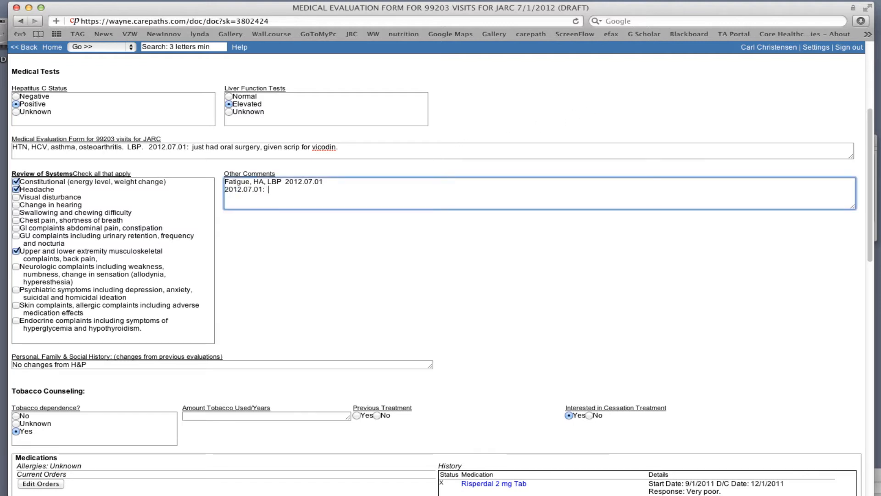
{"action": "type", "text": "oral pain and "}
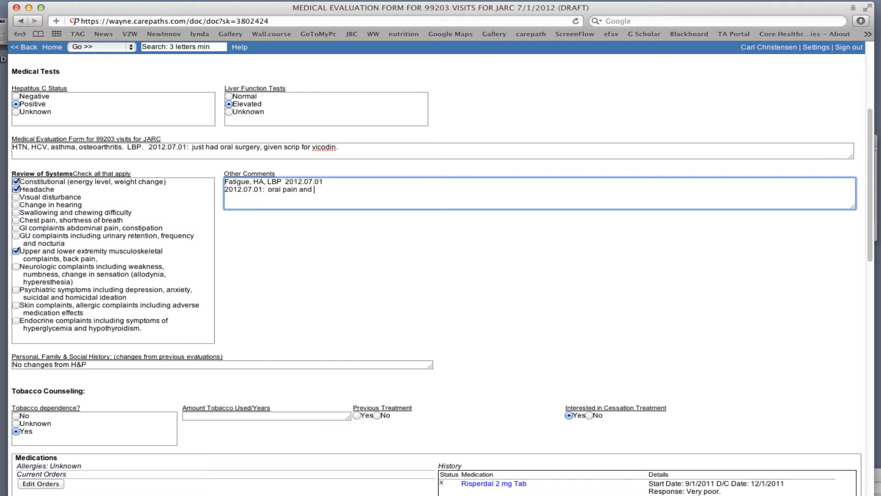
{"action": "type", "text": "had oral surgery."}
Overwrite Personal, Family & Social History with 'Mother just passed, increasing level of personal stress. 2012.07.01'
{"action": "left_click", "coordinate": [449, 267]}
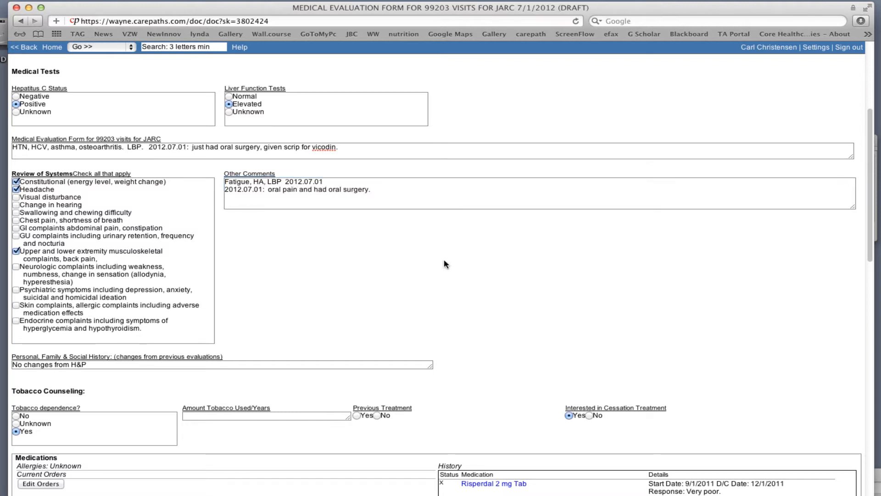
{"action": "scroll", "coordinate": [442, 259], "scroll_direction": "down", "scroll_amount": 5}
{"action": "scroll", "coordinate": [440, 258], "scroll_direction": "down", "scroll_amount": 5}
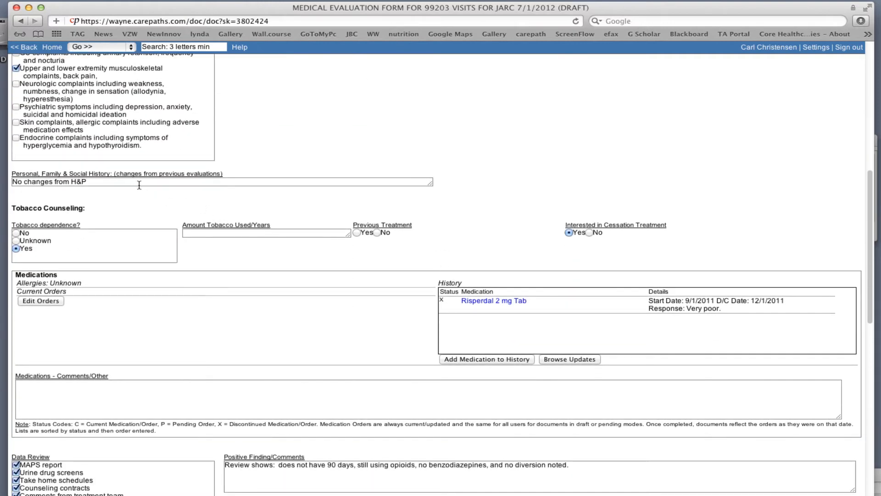
{"action": "left_click", "coordinate": [100, 181]}
{"action": "key", "text": "super+a"}
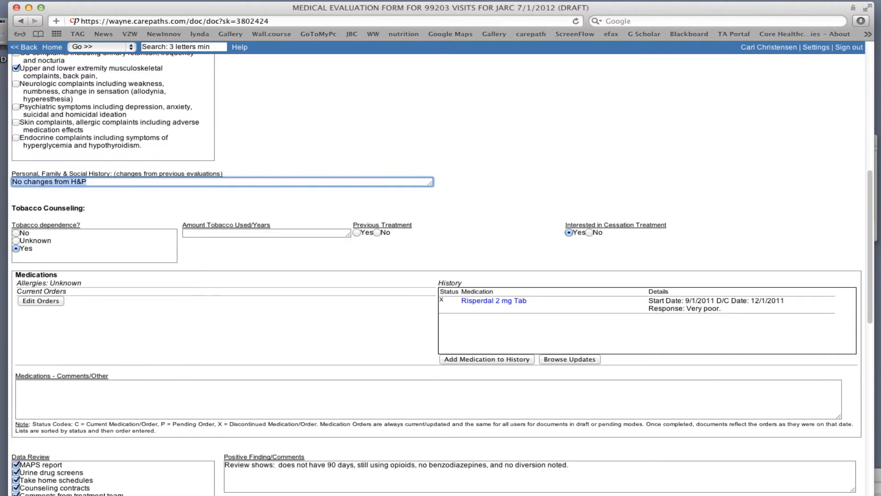
{"action": "type", "text": "Mother "}
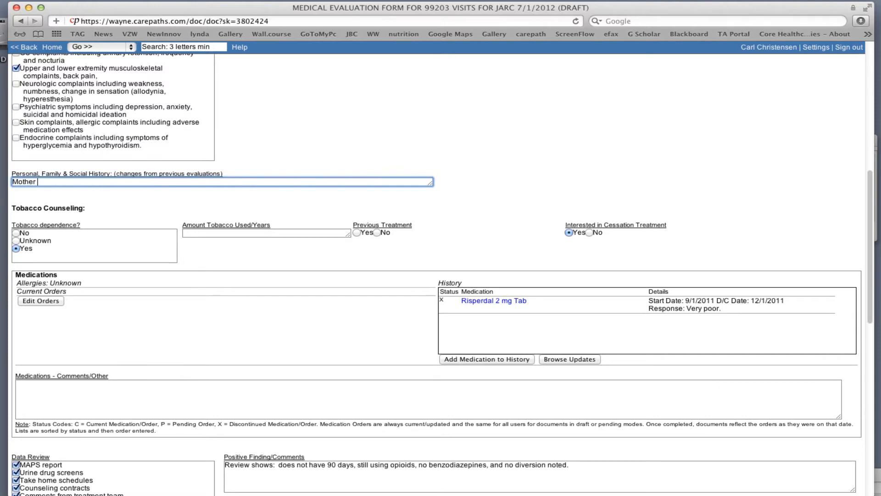
{"action": "type", "text": "just passed."}
{"action": "type", "text": " increasing level of p"}
{"action": "type", "text": "erson"}
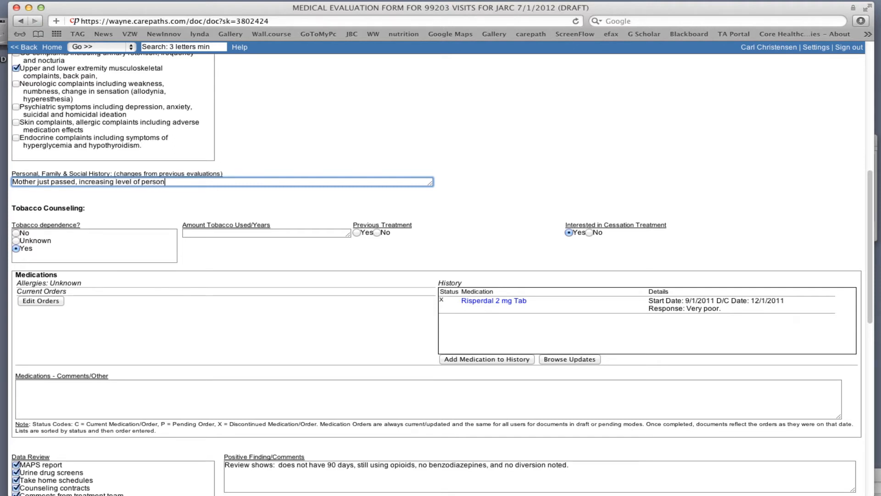
{"action": "type", "text": "al stress. 2012.07.01"}
{"action": "left_click", "coordinate": [125, 197]}
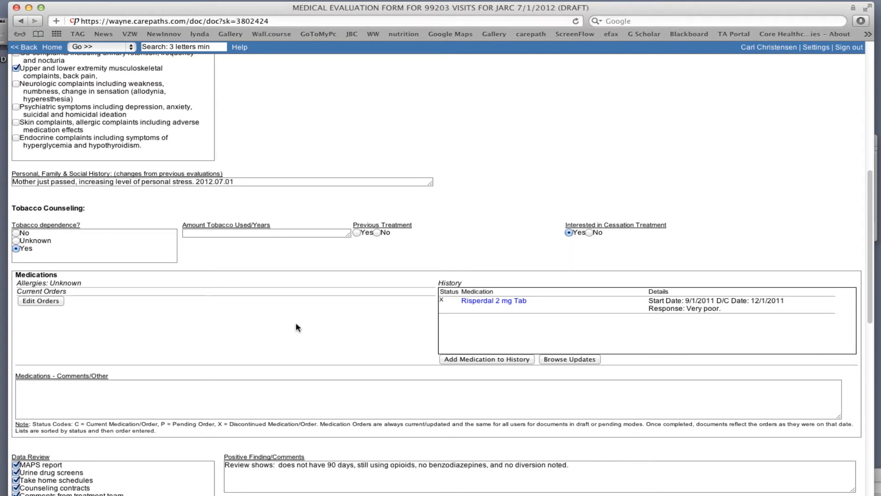
Enter 'Just got a scrip for vicdoin, did pill counts 2012.07.01' in the Medications Comments/Other box
{"action": "scroll", "coordinate": [291, 321], "scroll_direction": "down", "scroll_amount": 5}
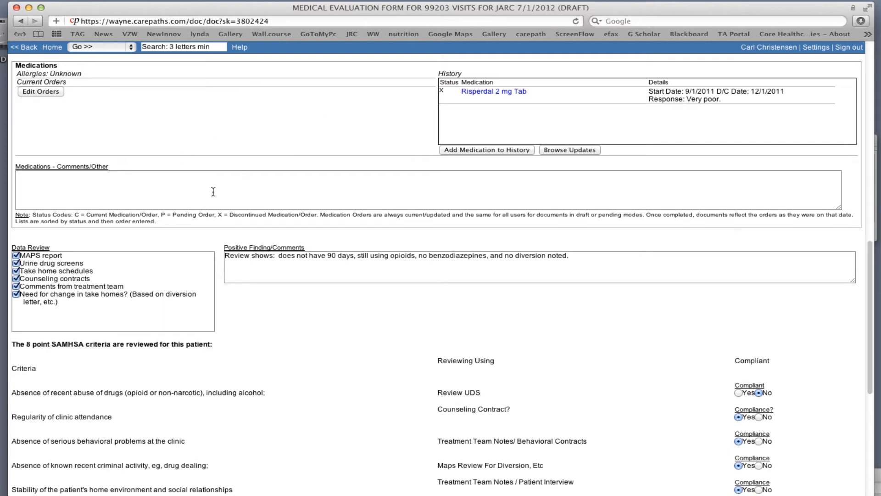
{"action": "left_click", "coordinate": [53, 188]}
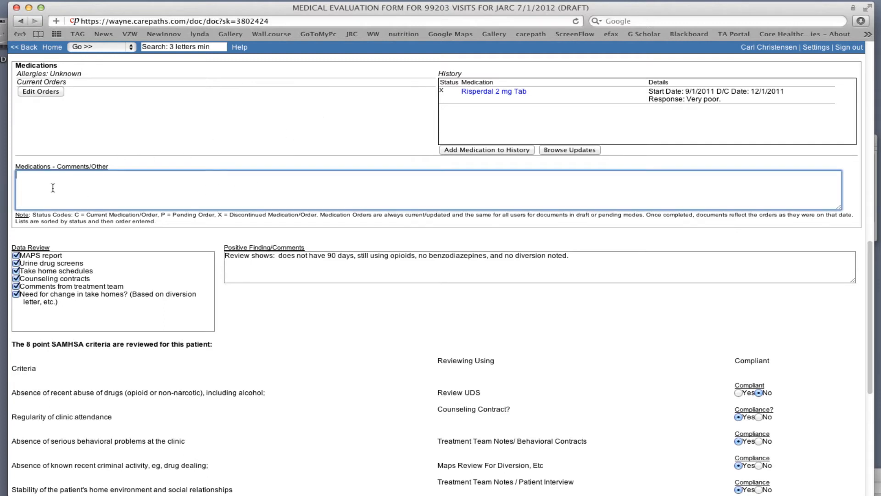
{"action": "type", "text": "Just got a scrip for vicdoin, did pill cou"}
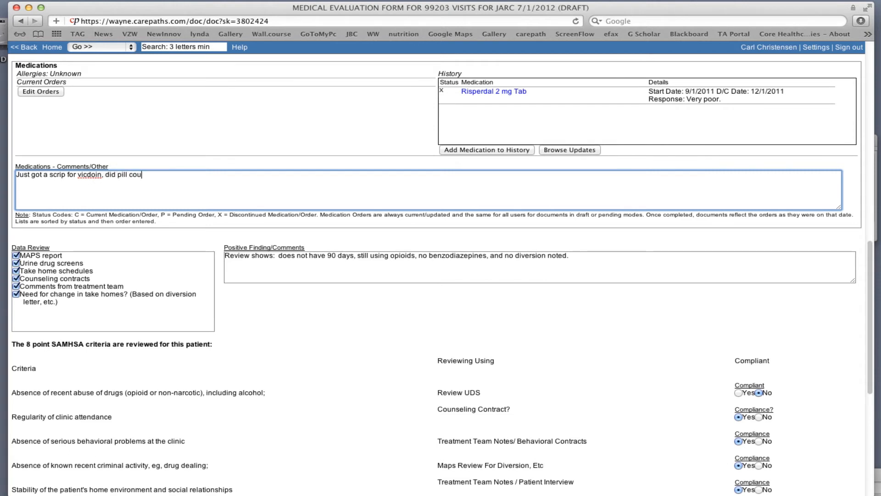
{"action": "type", "text": "nts  2012.07.01"}
{"action": "scroll", "coordinate": [185, 207], "scroll_direction": "down", "scroll_amount": 5}
{"action": "scroll", "coordinate": [185, 204], "scroll_direction": "up", "scroll_amount": 1}
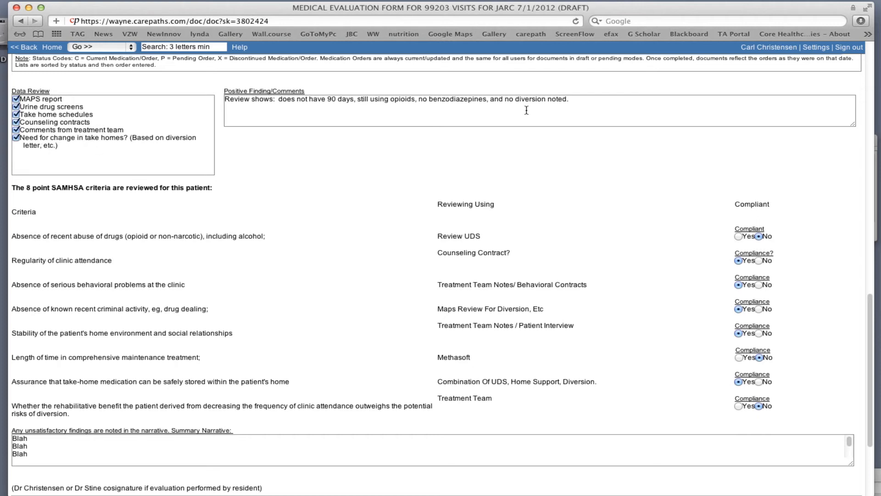
Add 'Has 90 days abstinent, was given take homes M W F.' below the Positive Finding/Comments text
{"action": "left_click", "coordinate": [593, 101]}
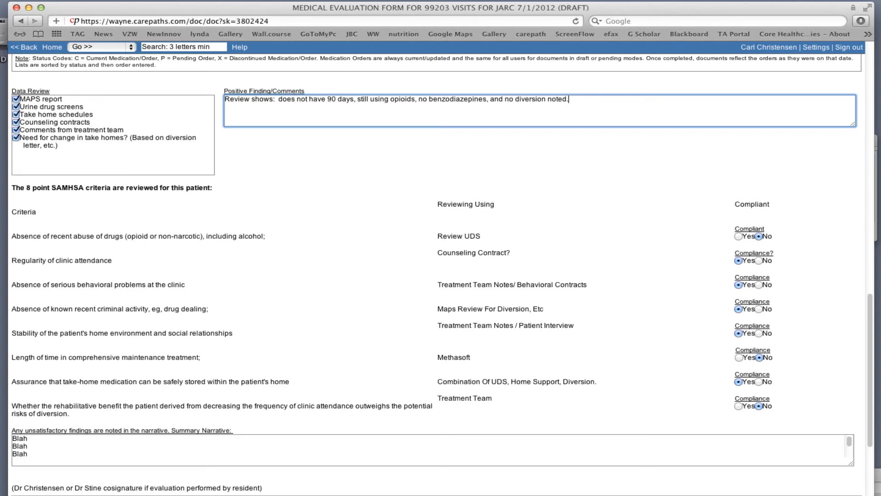
{"action": "type", "text": "Has 90 days abstinent, was given t"}
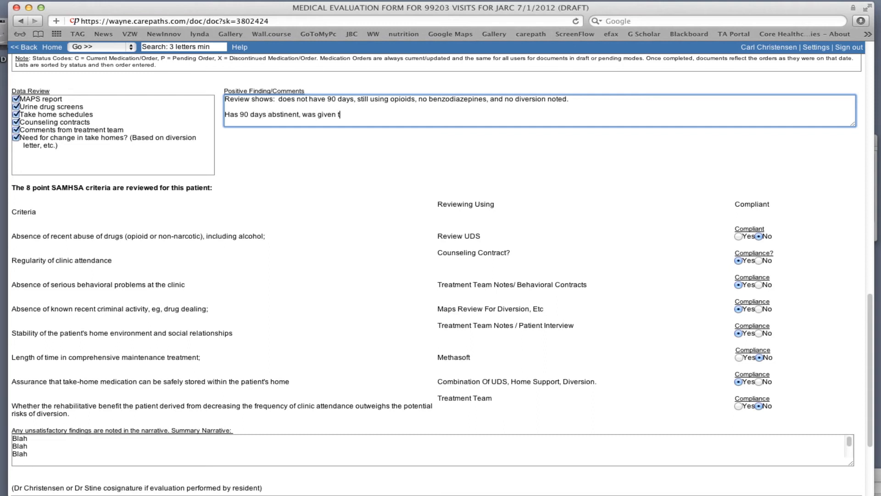
{"action": "type", "text": "ake homes M W F"}
{"action": "type", "text": ".  Ddat"}
{"action": "type", "text": "e"}
Finish the positive findings comments and mark the recent drug abuse SAMHSA criterion Yes
{"action": "left_click", "coordinate": [328, 154]}
{"action": "scroll", "coordinate": [323, 182], "scroll_direction": "down", "scroll_amount": 5}
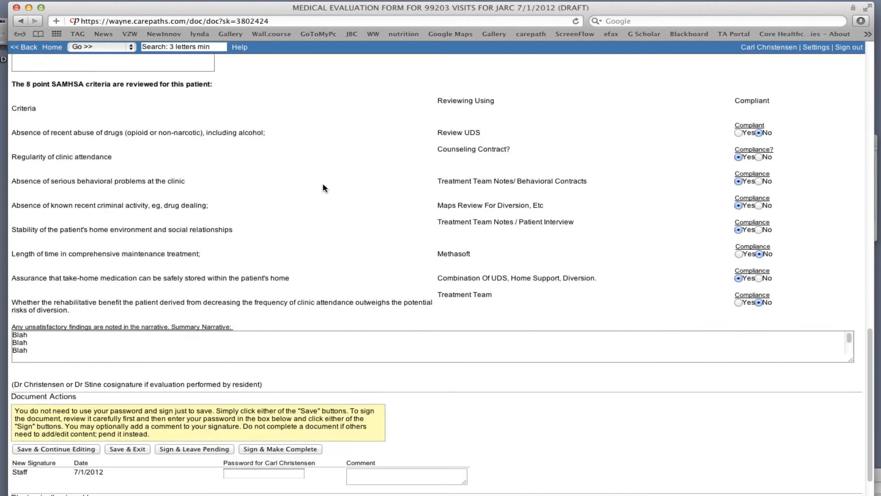
{"action": "scroll", "coordinate": [317, 177], "scroll_direction": "up", "scroll_amount": 1}
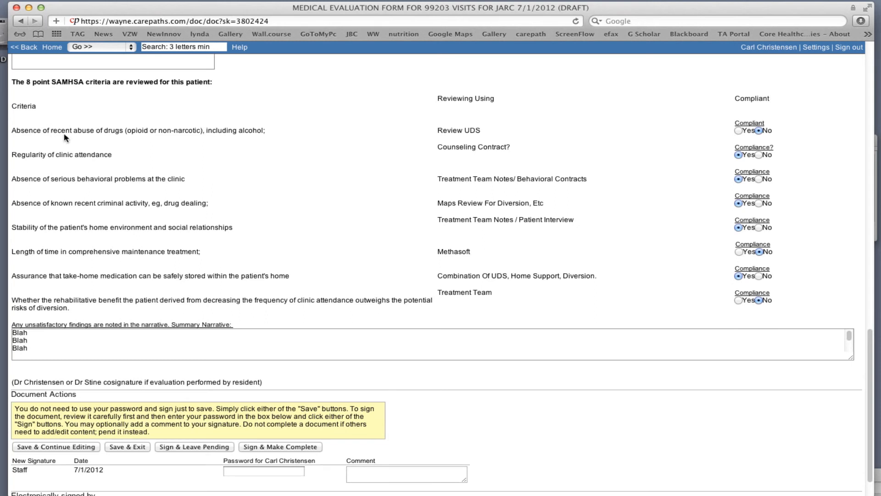
{"action": "left_click", "coordinate": [739, 132]}
Mark the last SAMHSA criterion Yes and add '2012.07.01: given take homes at 90 days; will dose M W F.'
{"action": "left_click", "coordinate": [738, 300]}
{"action": "left_click", "coordinate": [37, 349]}
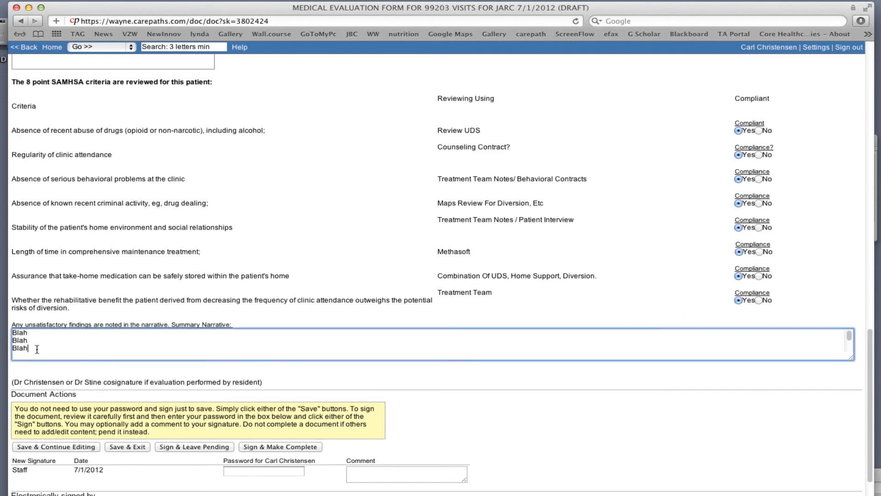
{"action": "key", "text": "BackSpace"}
{"action": "key", "text": "BackSpace"}
{"action": "key", "text": "BackSpace"}
{"action": "key", "text": "BackSpace"}
{"action": "key", "text": "Return"}
{"action": "type", "text": "2012.07.01"}
{"action": "type", "text": ":  given 90 day"}
{"action": "key", "text": "BackSpace"}
{"action": "key", "text": "BackSpace"}
{"action": "key", "text": "BackSpace"}
{"action": "key", "text": "BackSpace"}
{"action": "key", "text": "BackSpace"}
{"action": "key", "text": "BackSpace"}
{"action": "key", "text": "BackSpace"}
{"action": "type", "text": "take homes at 90 "}
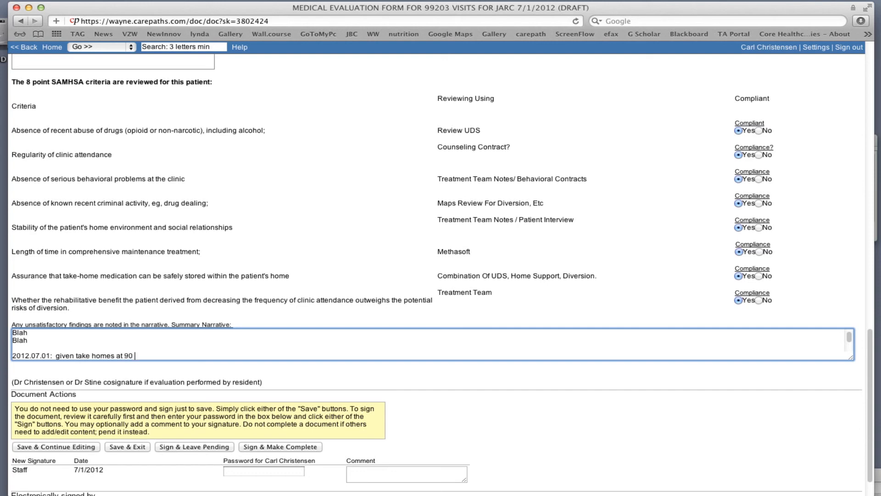
{"action": "type", "text": "days; will dose M S"}
{"action": "key", "text": "BackSpace"}
{"action": "type", "text": "W F."}
Enlarge the Summary Narrative box so every line down to the plan is visible
{"action": "left_click", "coordinate": [289, 339]}
{"action": "scroll", "coordinate": [282, 344], "scroll_direction": "down", "scroll_amount": 10}
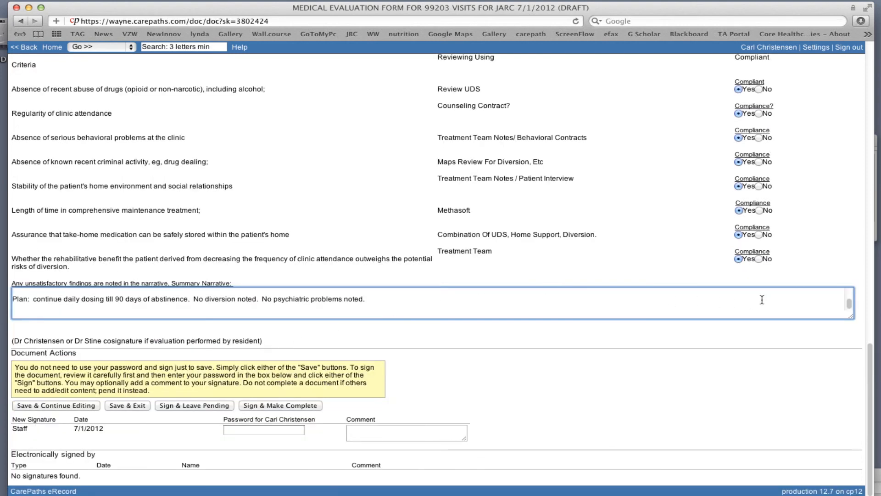
{"action": "left_click_drag", "start_coordinate": [852, 320], "coordinate": [865, 454]}
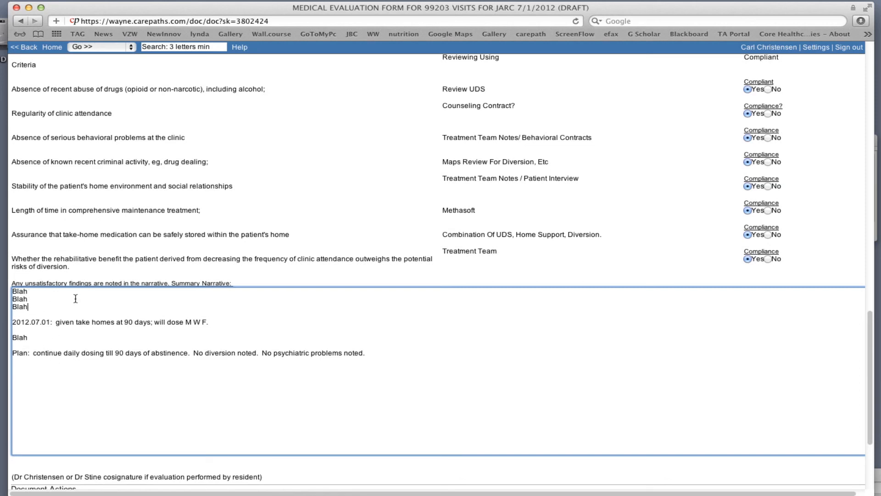
{"action": "left_click", "coordinate": [114, 383]}
{"action": "scroll", "coordinate": [123, 390], "scroll_direction": "down", "scroll_amount": 5}
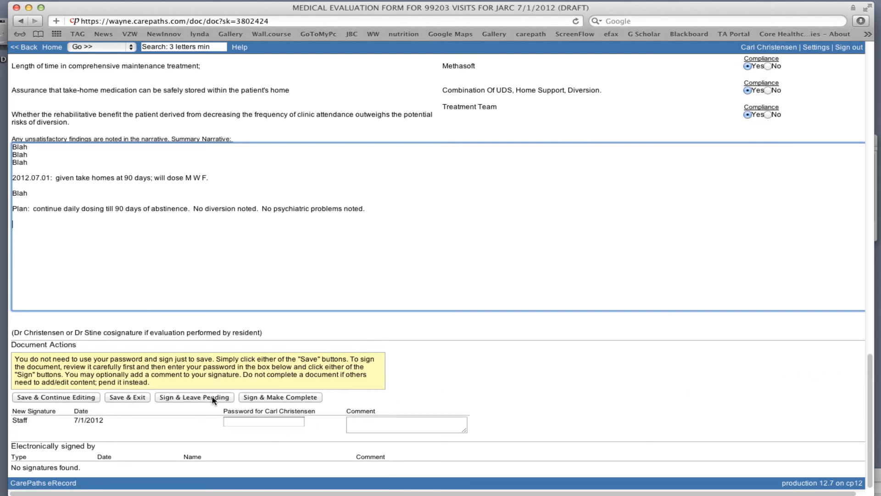
Enter the signing password, sign and complete the evaluation, and review the signed form
{"action": "left_click", "coordinate": [249, 420]}
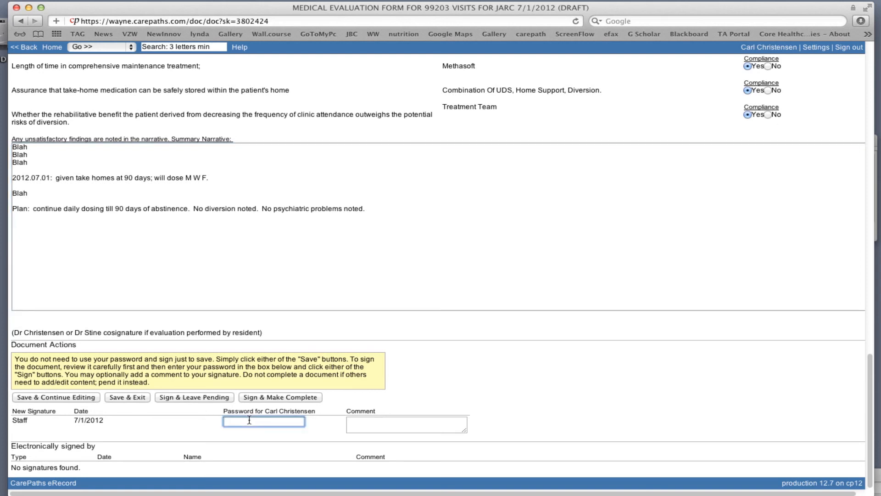
{"action": "type", "text": "•••••••••••"}
{"action": "left_click", "coordinate": [296, 397]}
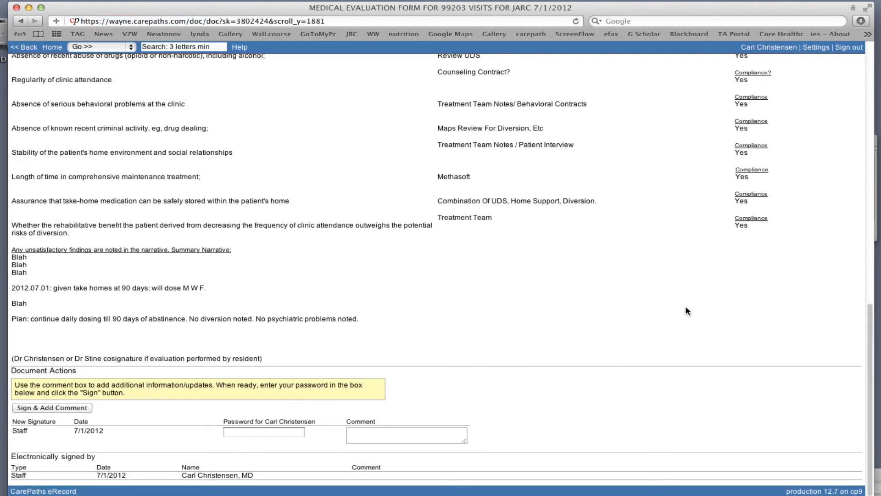
{"action": "scroll", "coordinate": [854, 291], "scroll_direction": "up", "scroll_amount": 3}
{"action": "scroll", "coordinate": [852, 289], "scroll_direction": "up", "scroll_amount": 10}
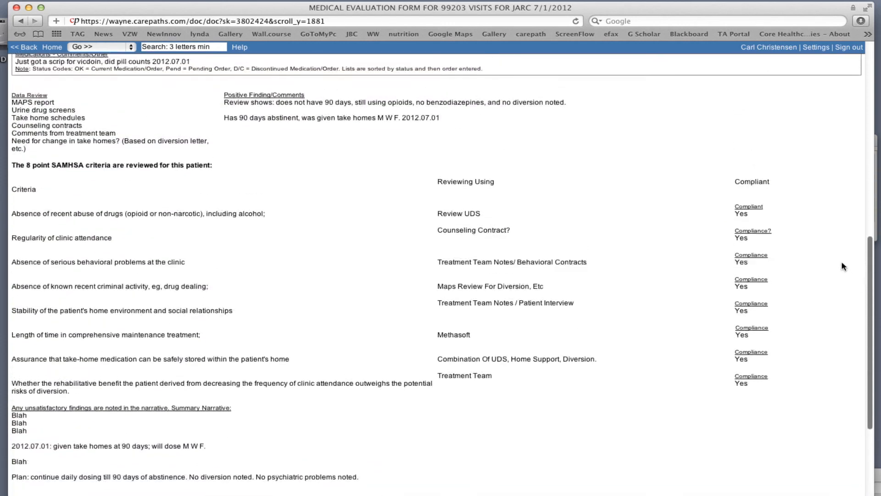
{"action": "scroll", "coordinate": [809, 142], "scroll_direction": "up", "scroll_amount": 7}
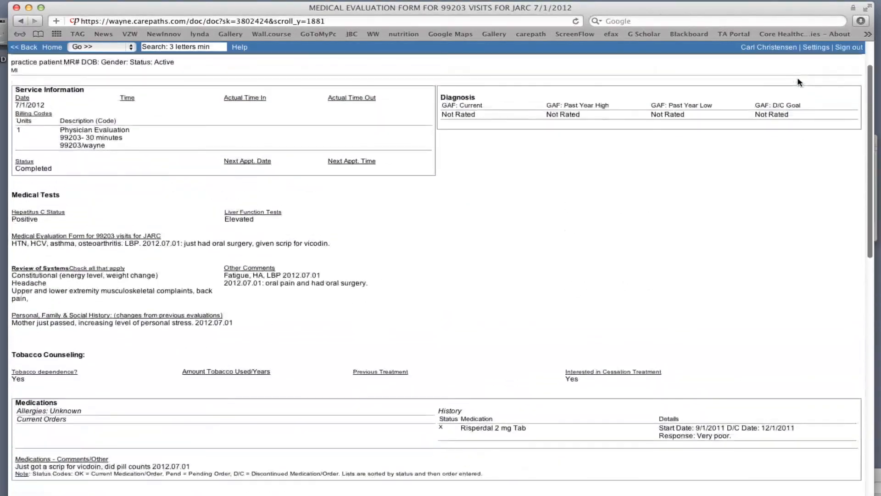